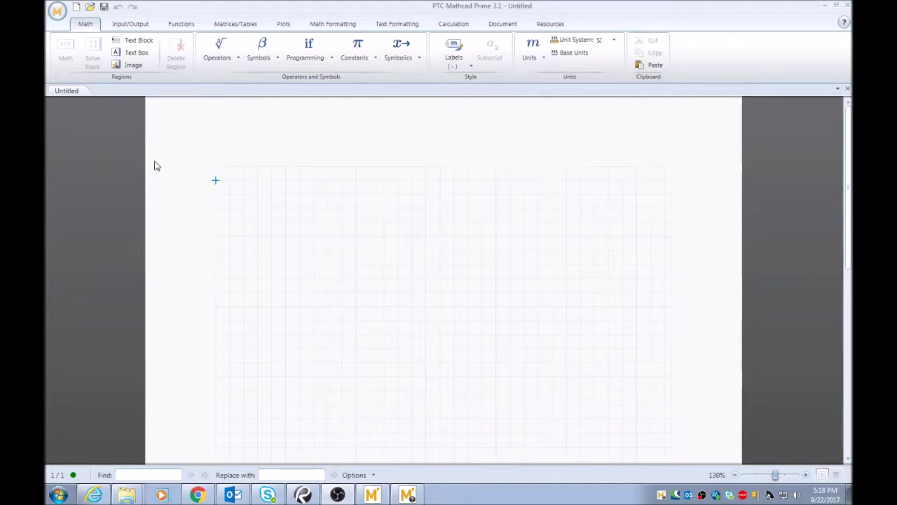
On a new blank worksheet, add a text box heading 'Ordering Regions:' sized to fit its text
{"action": "left_click", "coordinate": [77, 8]}
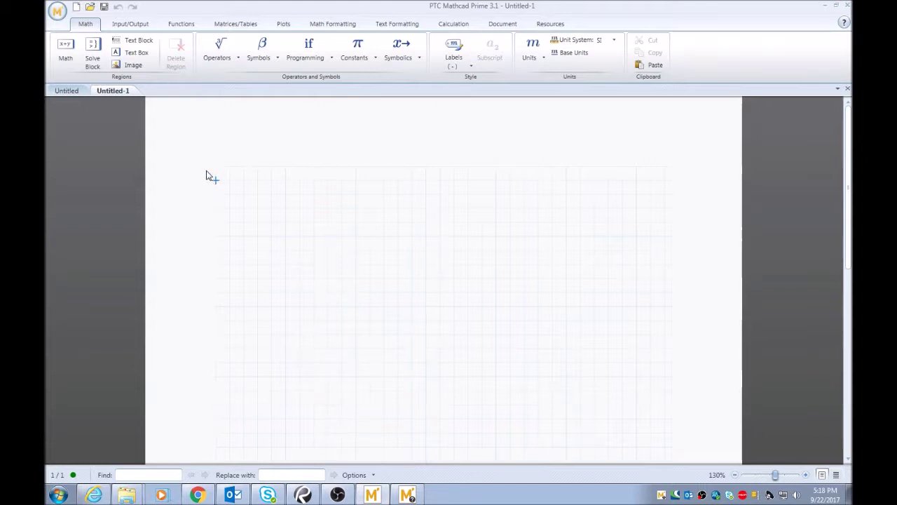
{"action": "left_click", "coordinate": [141, 57]}
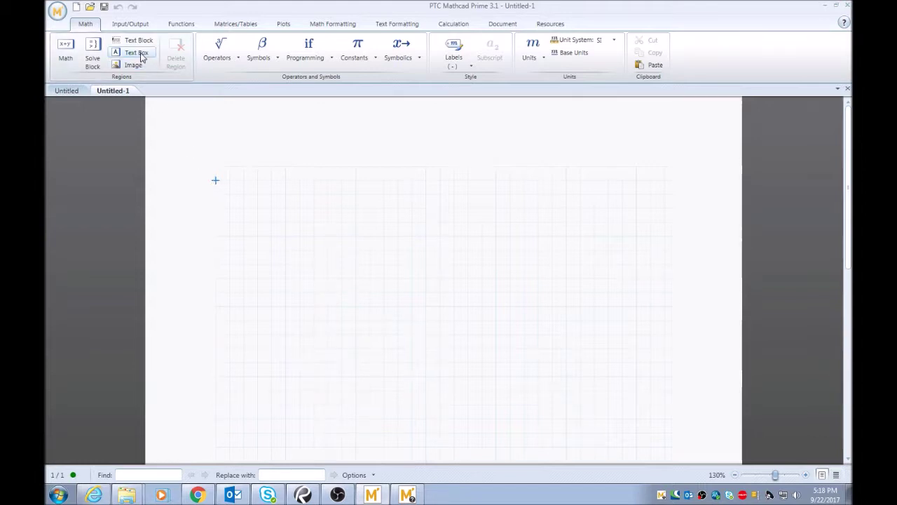
{"action": "left_click_drag", "start_coordinate": [361, 176], "coordinate": [441, 175]}
{"action": "type", "text": "Ordering Regions:"}
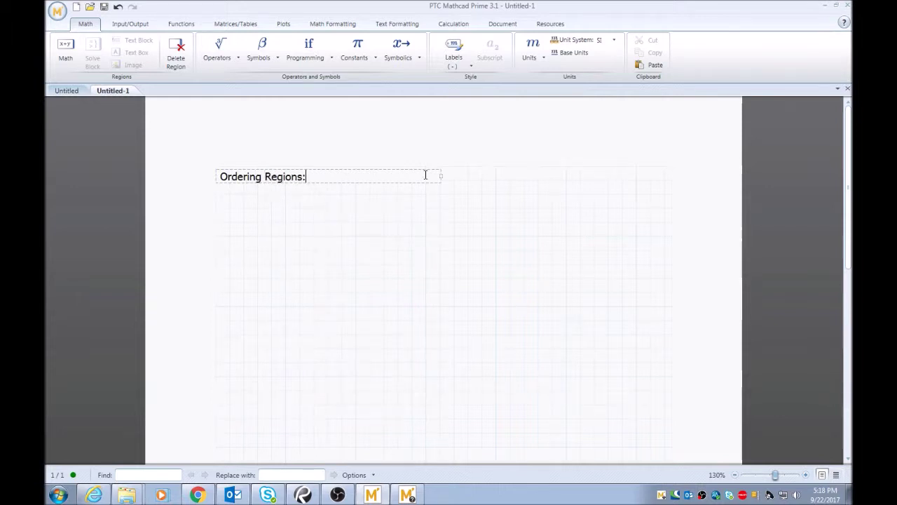
{"action": "left_click_drag", "start_coordinate": [441, 176], "coordinate": [315, 177]}
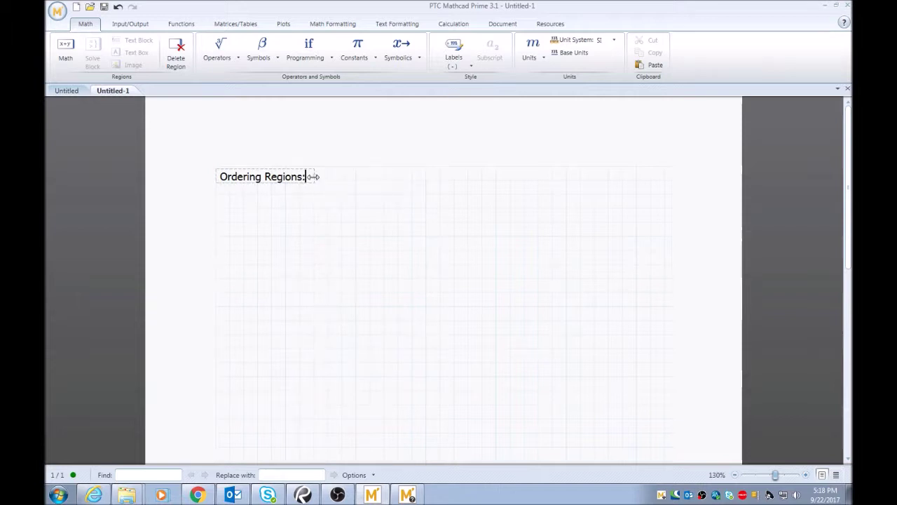
{"action": "left_click", "coordinate": [227, 211]}
{"action": "left_click", "coordinate": [216, 209]}
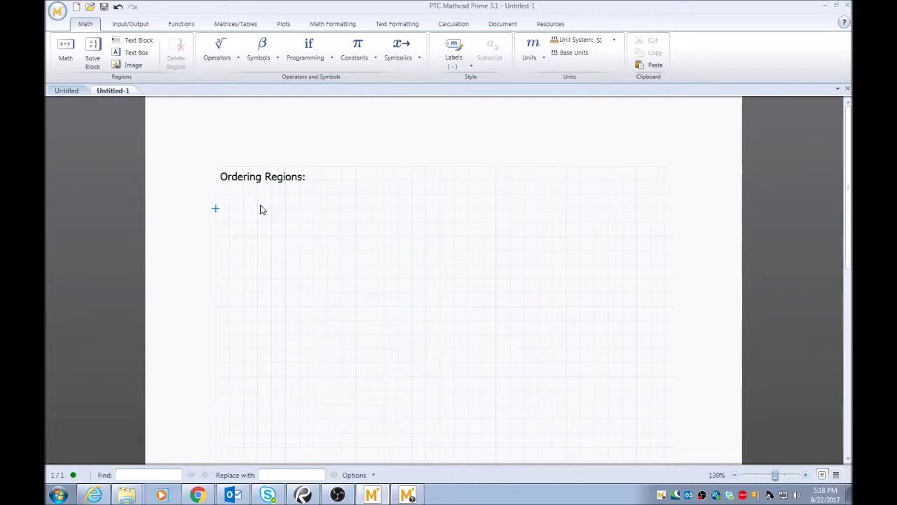
Enter a:=5, a:=2 and a:=4·a on three successive lines below the heading
{"action": "type", "text": "a:="}
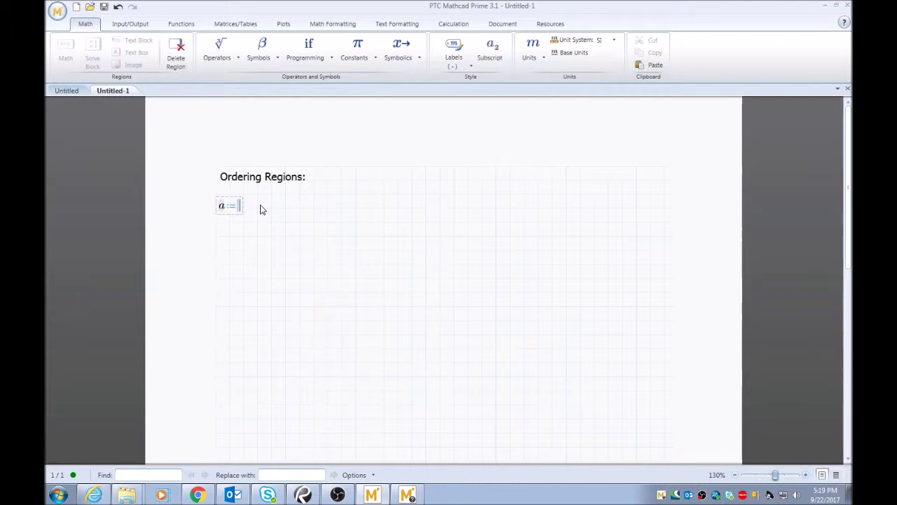
{"action": "type", "text": "5"}
{"action": "left_click", "coordinate": [221, 237]}
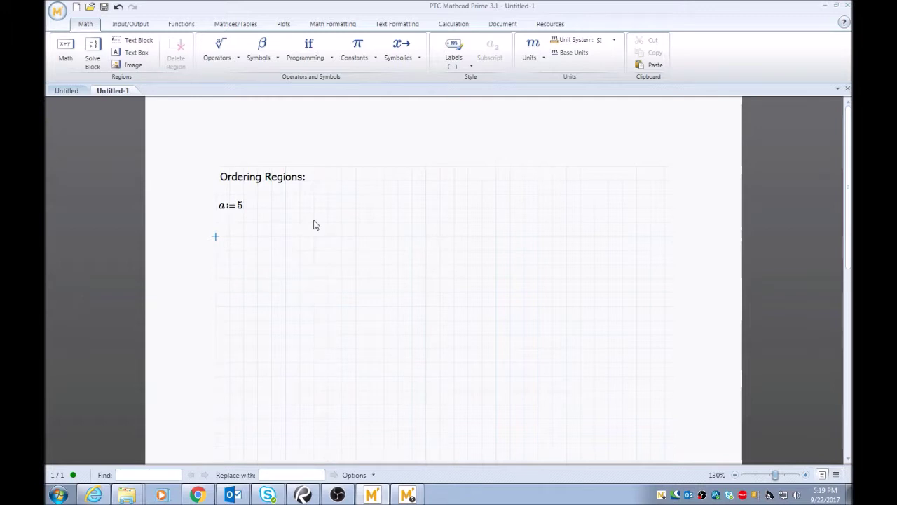
{"action": "type", "text": "a"}
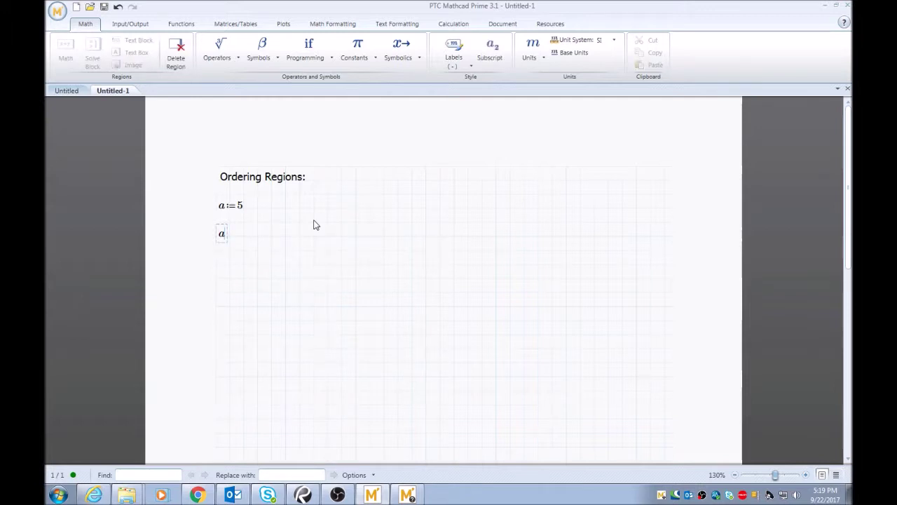
{"action": "type", "text": ":=2"}
{"action": "left_click", "coordinate": [218, 265]}
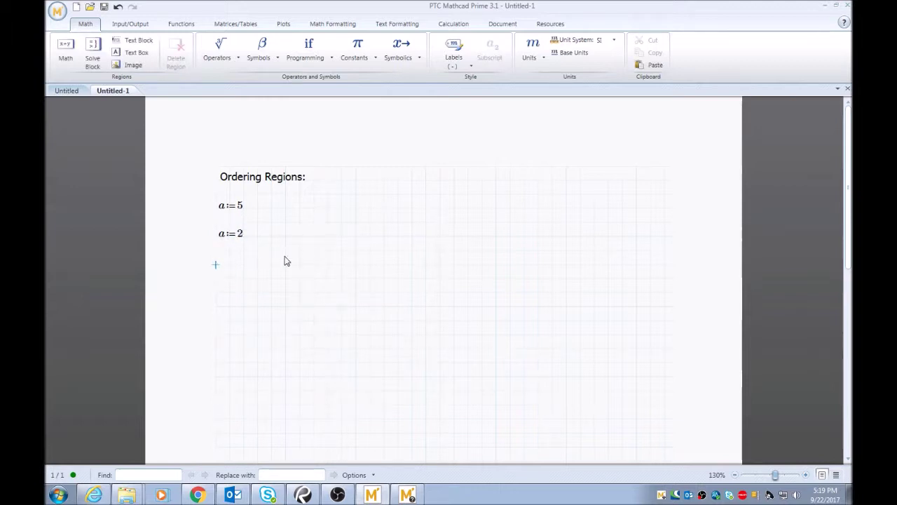
{"action": "type", "text": "a:="}
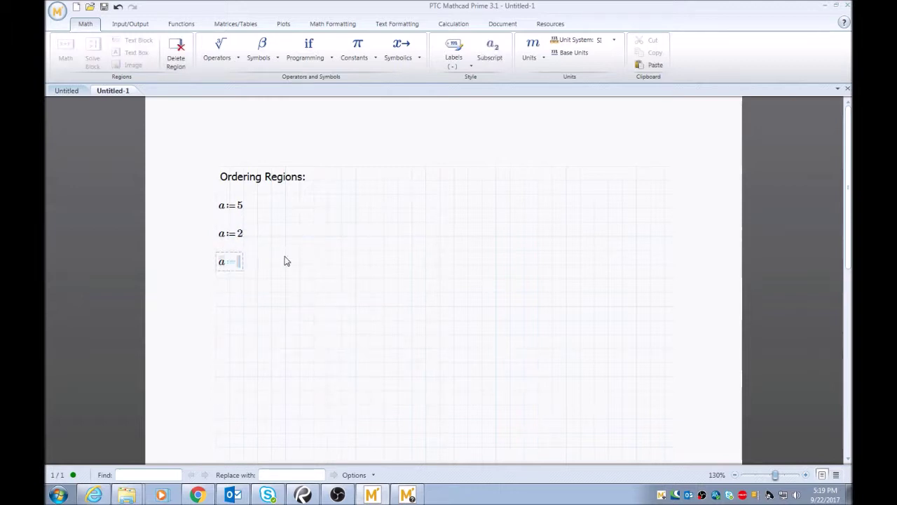
{"action": "type", "text": "4*a"}
{"action": "left_click", "coordinate": [264, 307]}
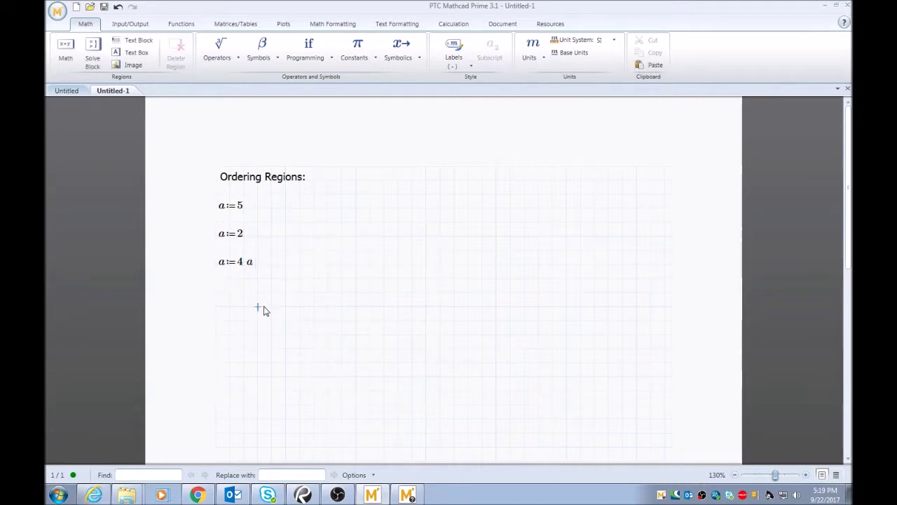
Add an a= evaluation to the right of a:=5, showing the result 5
{"action": "left_click", "coordinate": [300, 209]}
{"action": "type", "text": "a"}
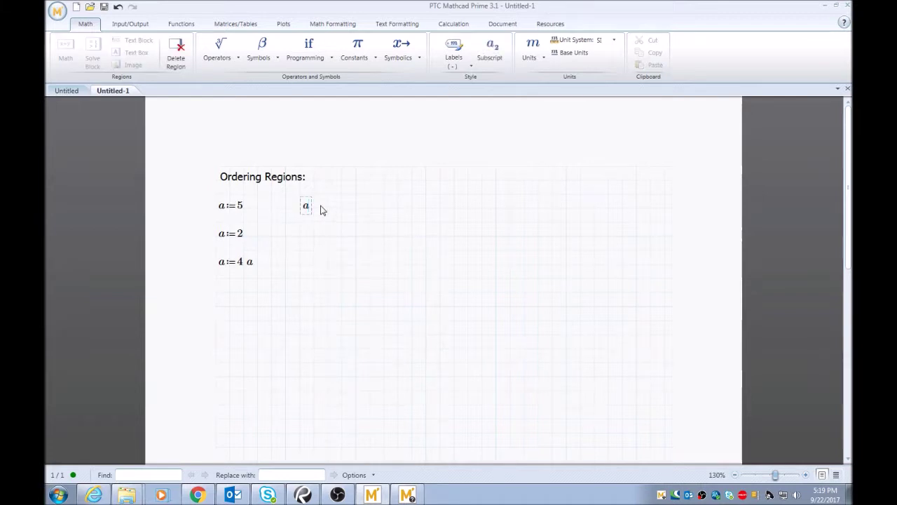
{"action": "type", "text": "=5"}
{"action": "left_click", "coordinate": [333, 246]}
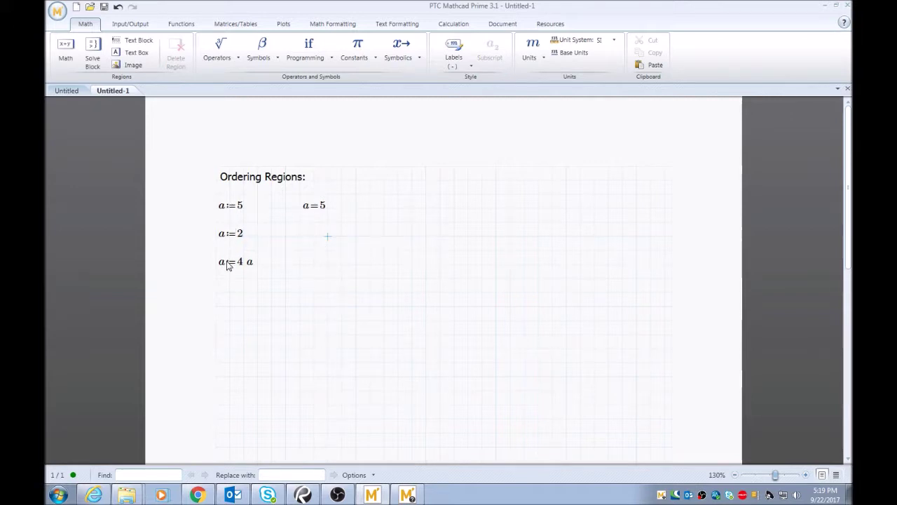
{"action": "key", "text": "Left"}
{"action": "key", "text": "Left"}
{"action": "key", "text": "Down"}
Drag the a=5 evaluation down level with a:=2 so it reads a=2
{"action": "left_click", "coordinate": [309, 207]}
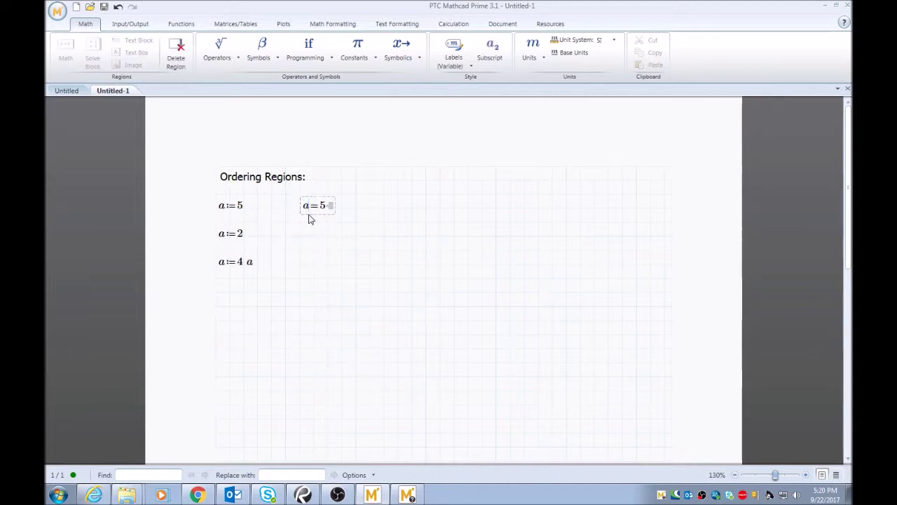
{"action": "left_click_drag", "start_coordinate": [316, 215], "coordinate": [317, 233]}
{"action": "left_click", "coordinate": [315, 249]}
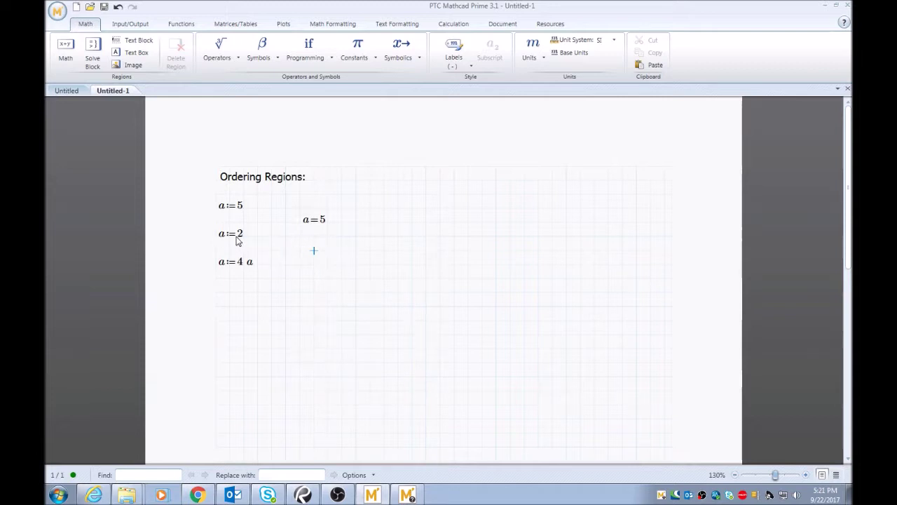
{"action": "left_click", "coordinate": [305, 222]}
{"action": "left_click_drag", "start_coordinate": [314, 229], "coordinate": [312, 245]}
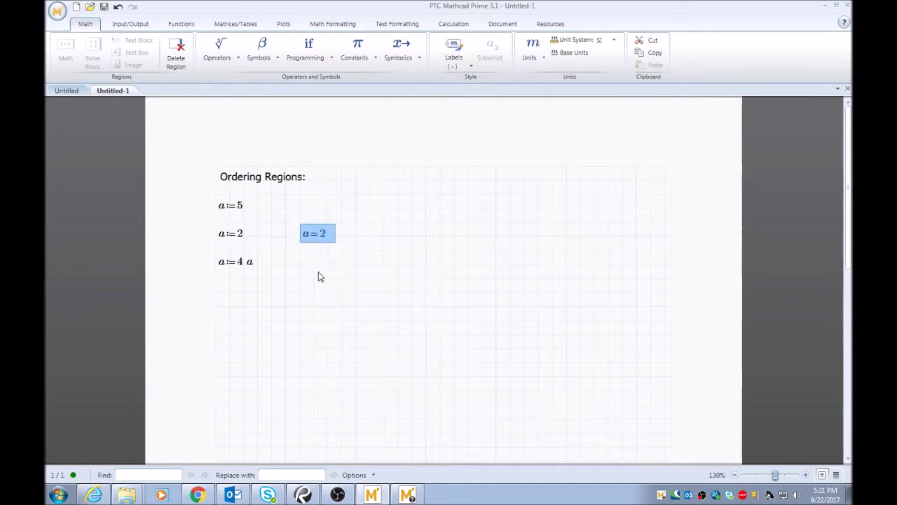
{"action": "left_click", "coordinate": [319, 275]}
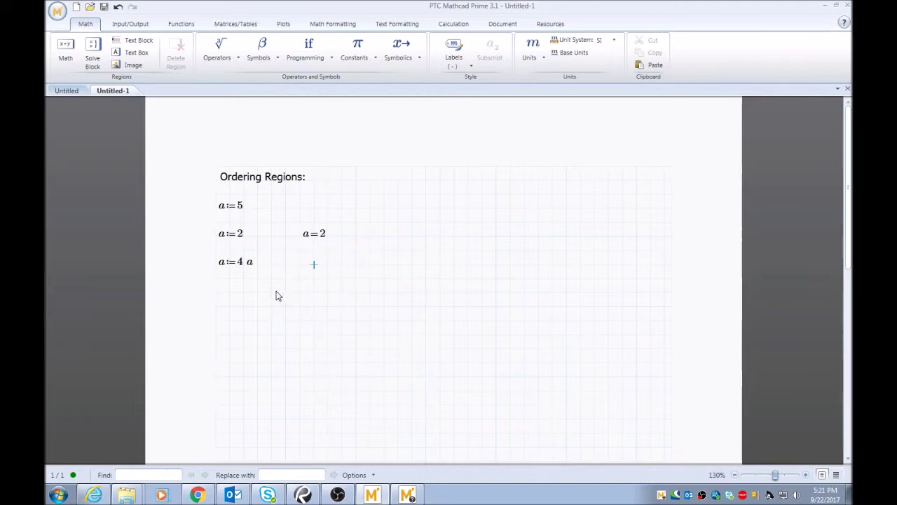
{"action": "left_click", "coordinate": [306, 239]}
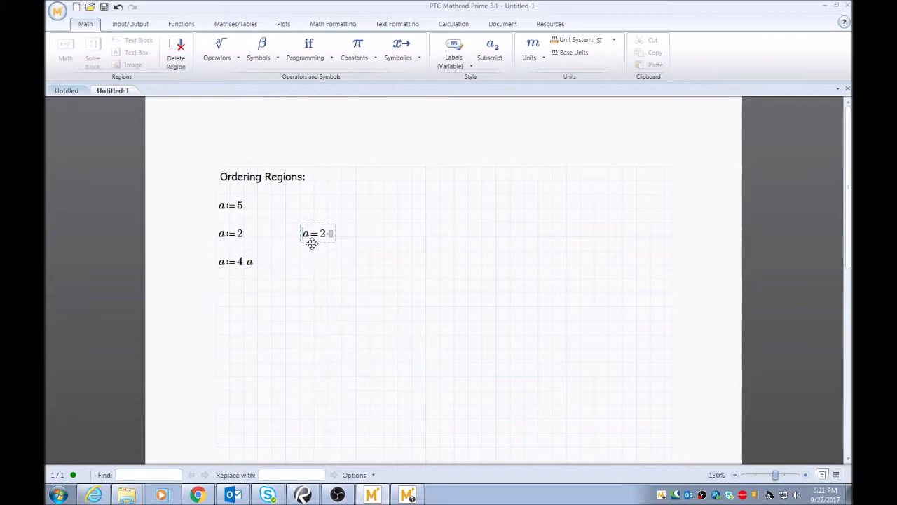
Drag the a=2 evaluation down level with a:=4·a so it reads a=8
{"action": "left_click", "coordinate": [312, 243]}
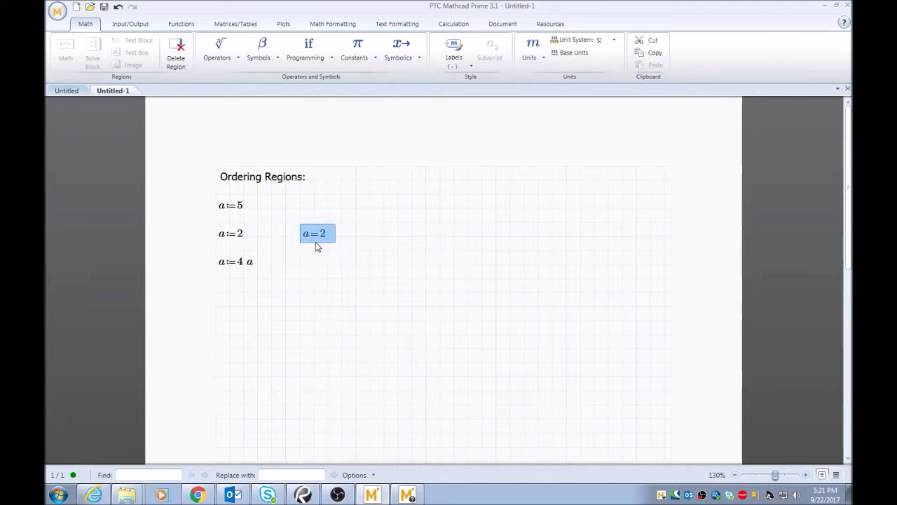
{"action": "left_click_drag", "start_coordinate": [312, 243], "coordinate": [313, 261]}
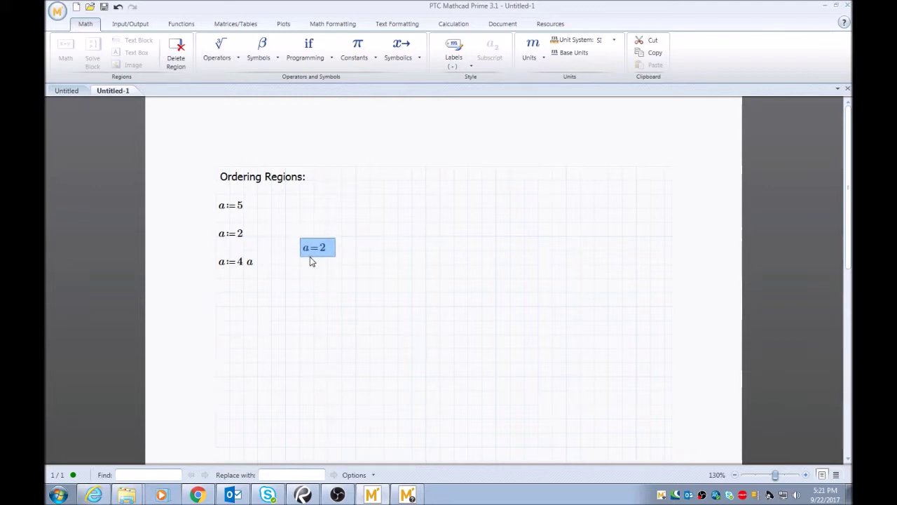
{"action": "left_click_drag", "start_coordinate": [312, 257], "coordinate": [313, 273]}
{"action": "left_click", "coordinate": [311, 297]}
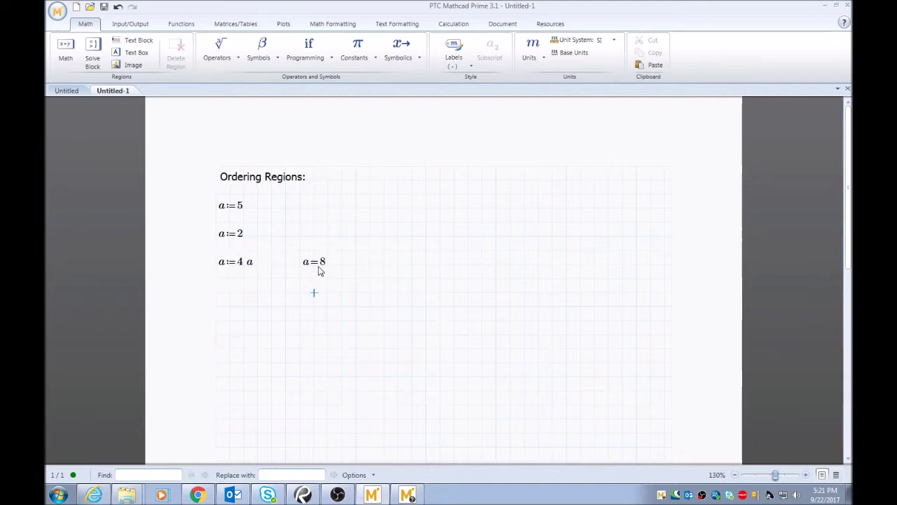
{"action": "left_click", "coordinate": [313, 278]}
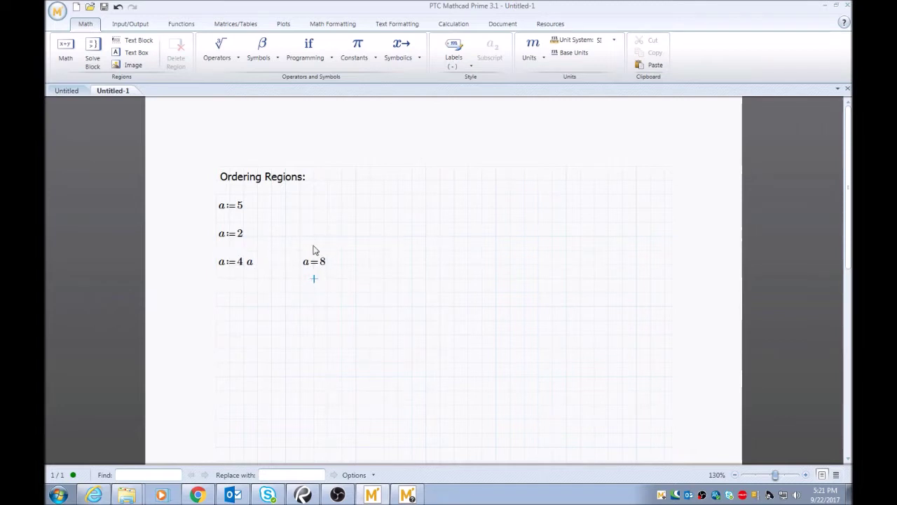